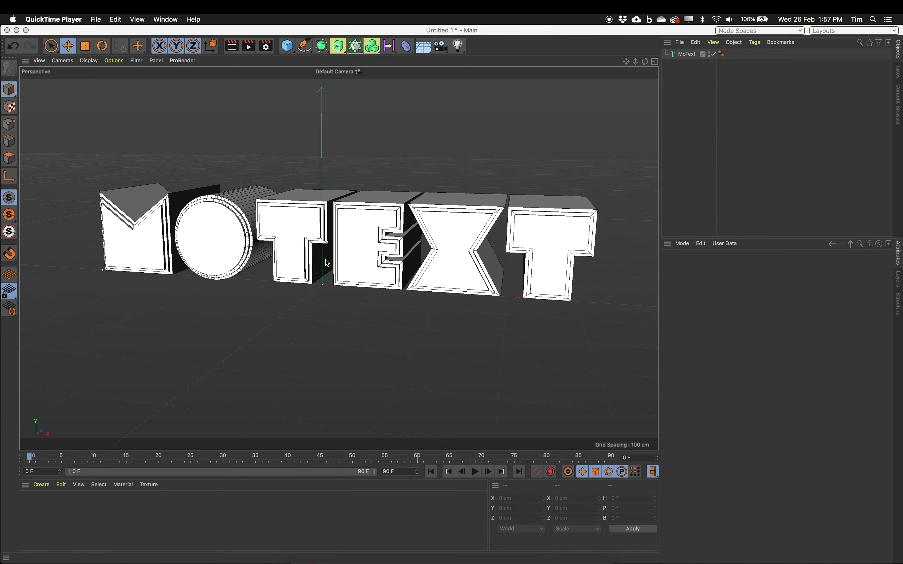
Orbit the perspective view until the extruded MOTEXT letters face the camera straight on.
{"action": "left_click_drag", "start_coordinate": [349, 260], "coordinate": [370, 246], "text": "alt"}
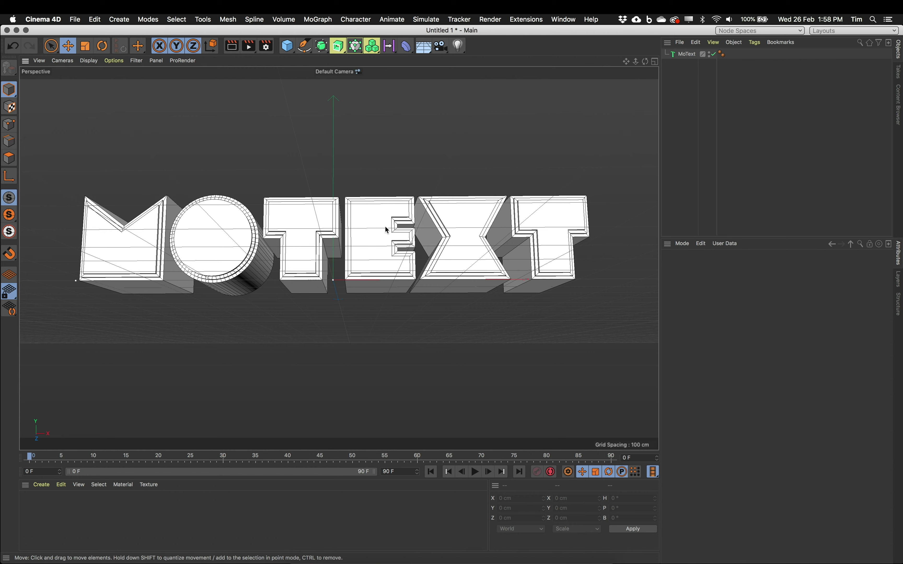
{"action": "mouse_move", "coordinate": [359, 242]}
{"action": "left_mouse_down", "text": "alt"}
{"action": "mouse_move", "coordinate": [356, 233]}
{"action": "mouse_move", "coordinate": [361, 238]}
{"action": "left_mouse_up", "text": "alt"}
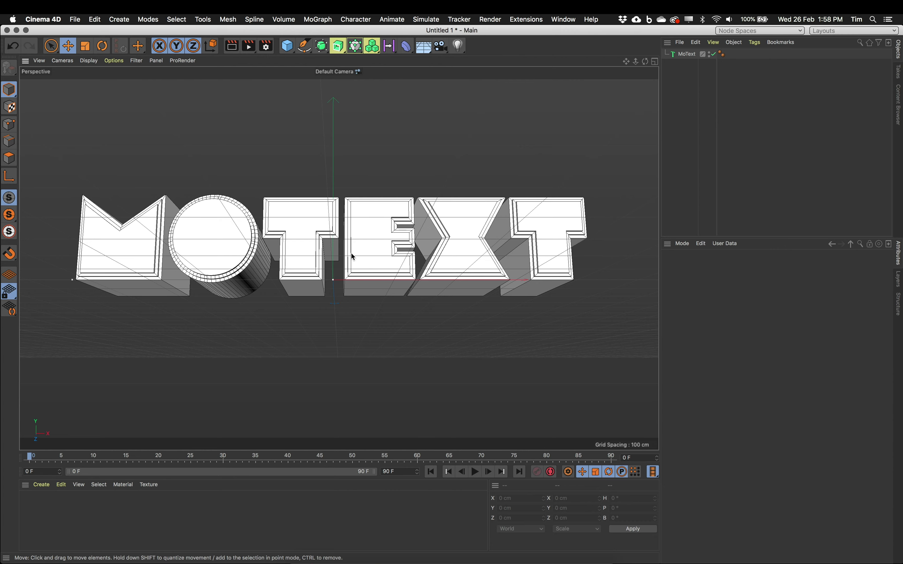
Zoom out and orbit over MOTEXT from above, then return to a close front-on view.
{"action": "scroll", "coordinate": [402, 312], "scroll_direction": "down", "scroll_amount": 2}
{"action": "left_click_drag", "start_coordinate": [402, 313], "coordinate": [383, 316], "text": "alt"}
{"action": "scroll", "coordinate": [276, 272], "scroll_direction": "down", "scroll_amount": 5}
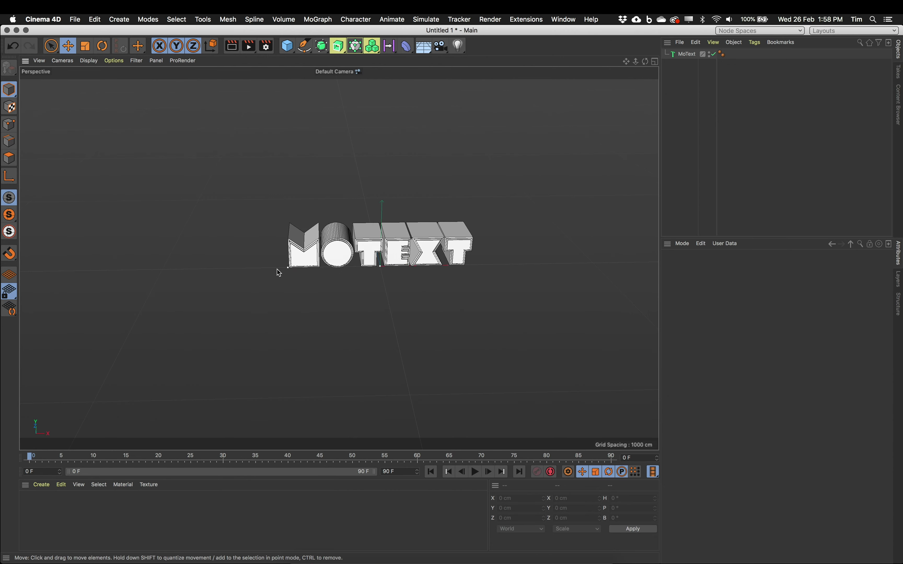
{"action": "left_click_drag", "start_coordinate": [276, 272], "coordinate": [453, 363], "text": "alt"}
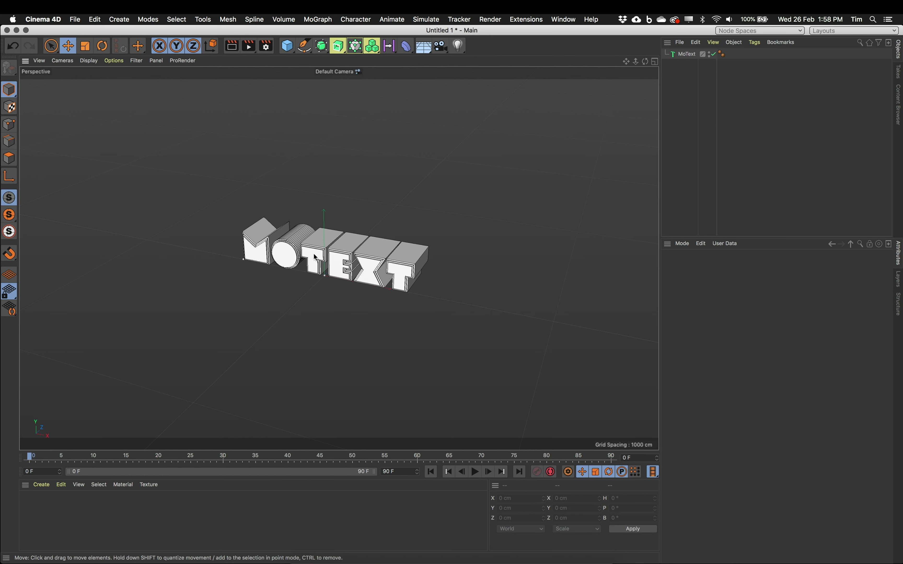
{"action": "left_click_drag", "start_coordinate": [348, 262], "coordinate": [421, 225], "text": "alt"}
{"action": "scroll", "coordinate": [379, 258], "scroll_direction": "up", "scroll_amount": 5}
{"action": "scroll", "coordinate": [385, 264], "scroll_direction": "up", "scroll_amount": 3}
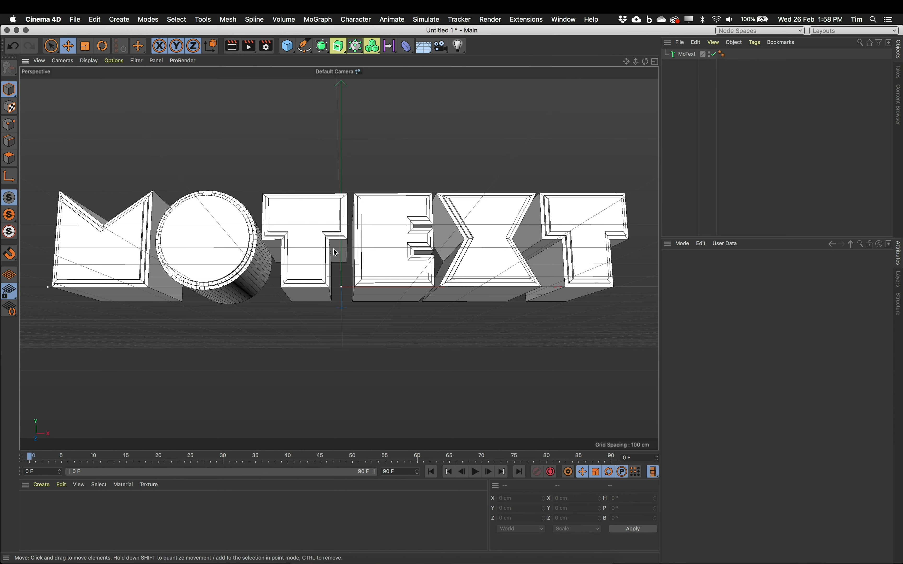
Add a Camera via Create > Camera and look through it at the MOTEXT letters.
{"action": "left_click", "coordinate": [122, 21]}
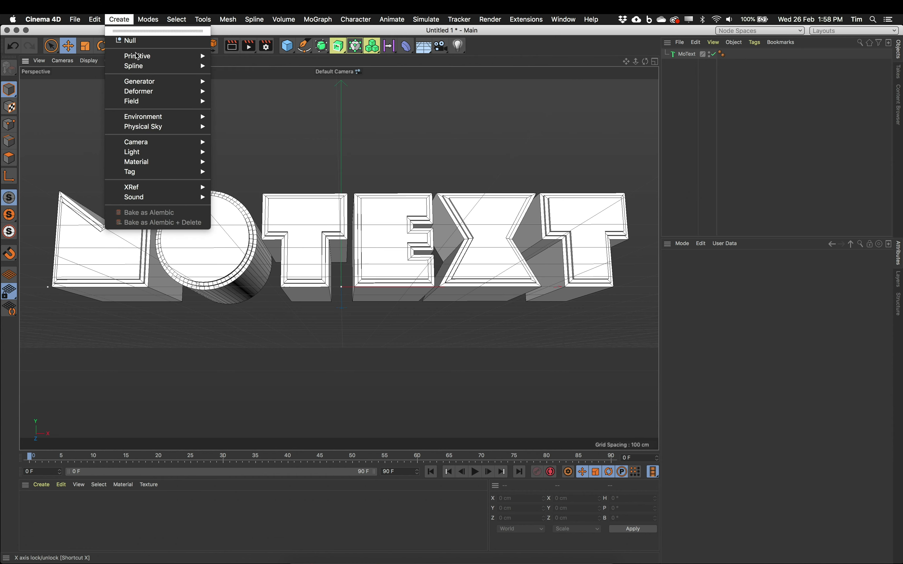
{"action": "mouse_move", "coordinate": [153, 143]}
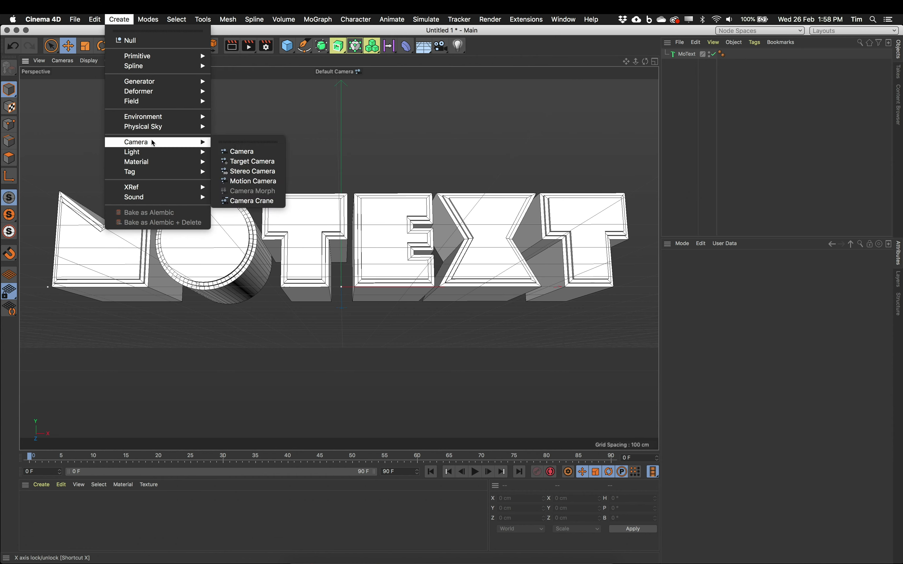
{"action": "left_click", "coordinate": [233, 152]}
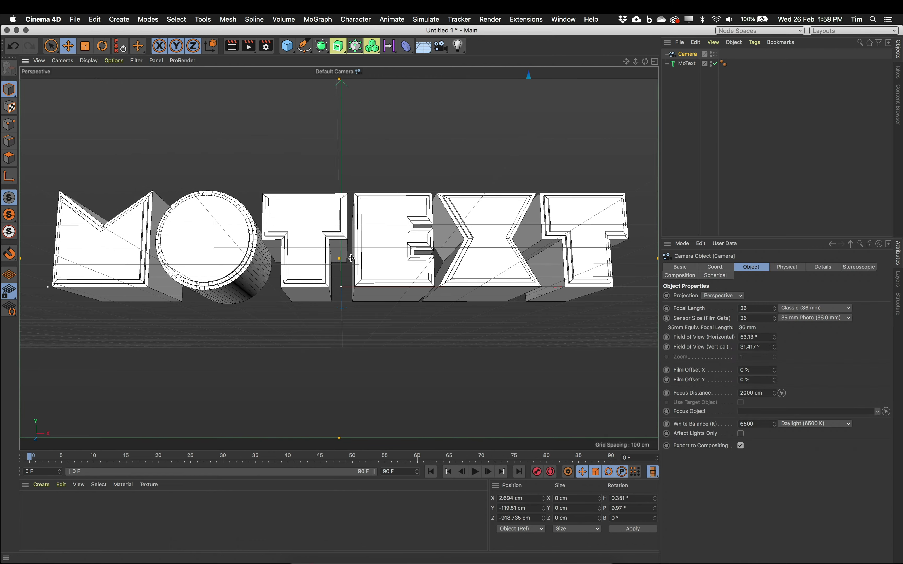
{"action": "left_click_drag", "start_coordinate": [377, 257], "coordinate": [414, 265], "text": "alt"}
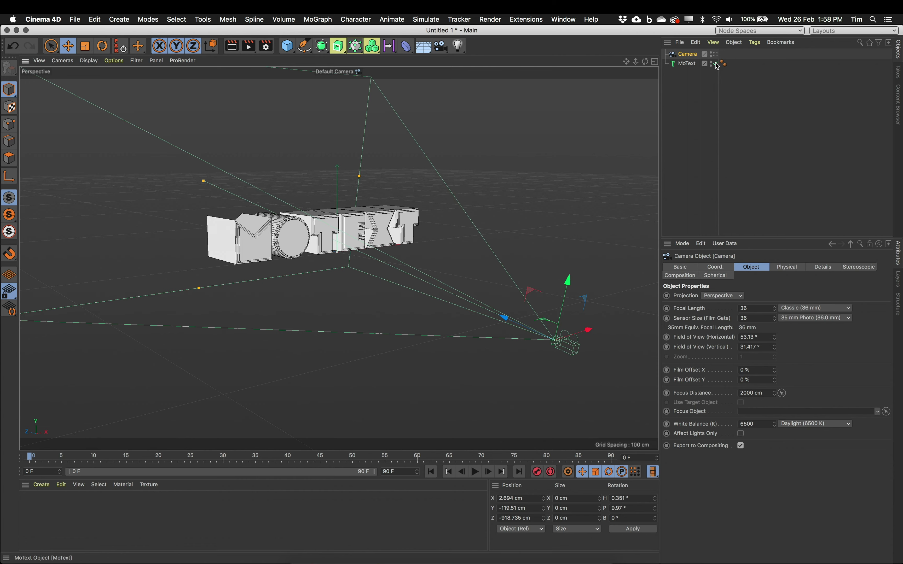
{"action": "left_click", "coordinate": [715, 54]}
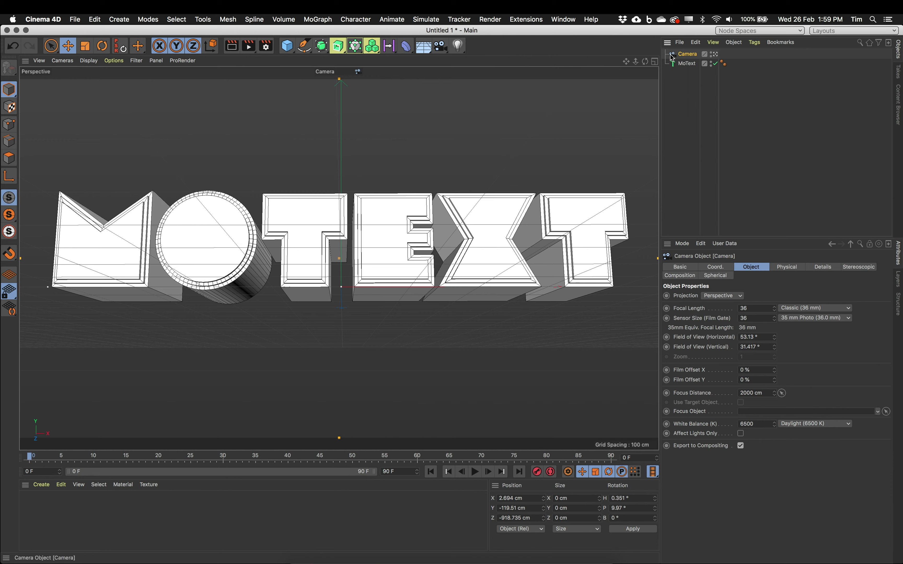
Give the Camera a Rigging Protection tag, then go back to the default camera and orbit.
{"action": "left_click", "coordinate": [756, 42]}
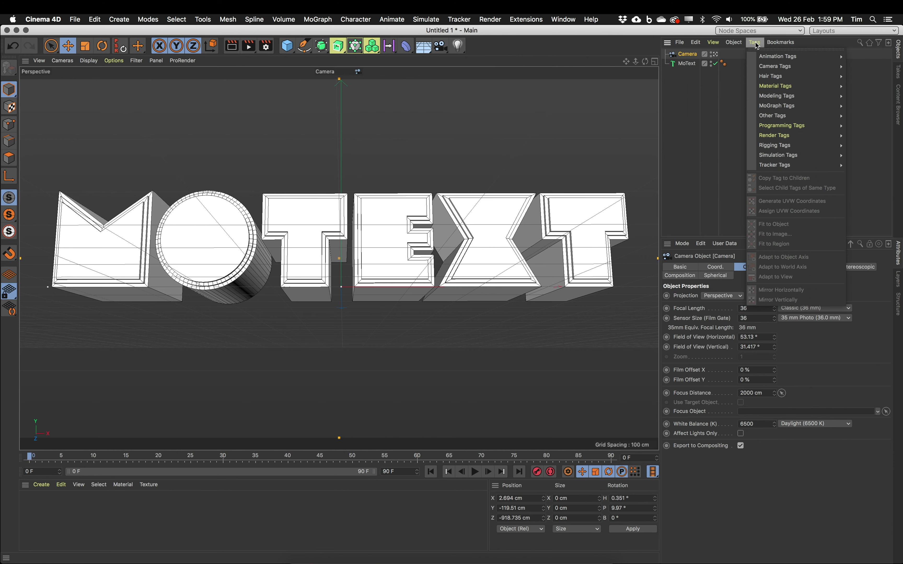
{"action": "mouse_move", "coordinate": [763, 66]}
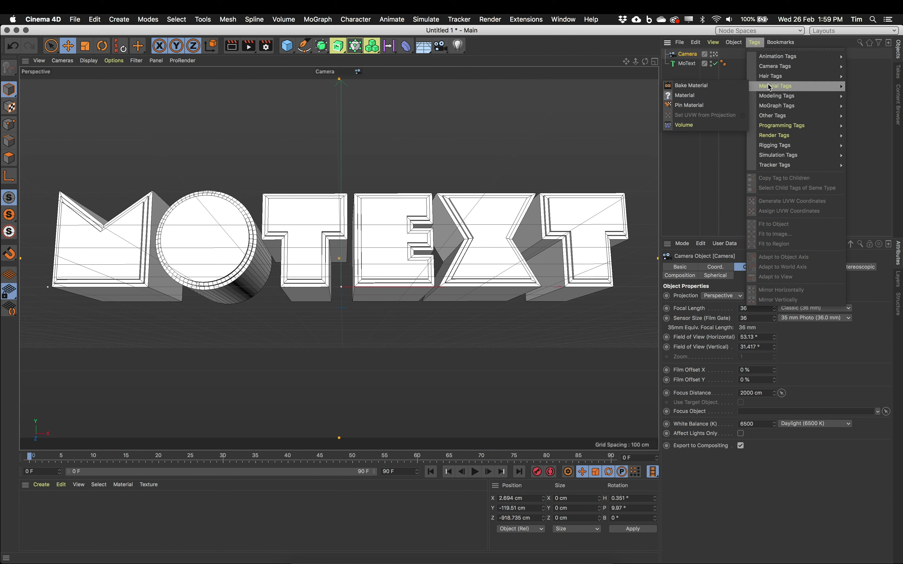
{"action": "mouse_move", "coordinate": [778, 97]}
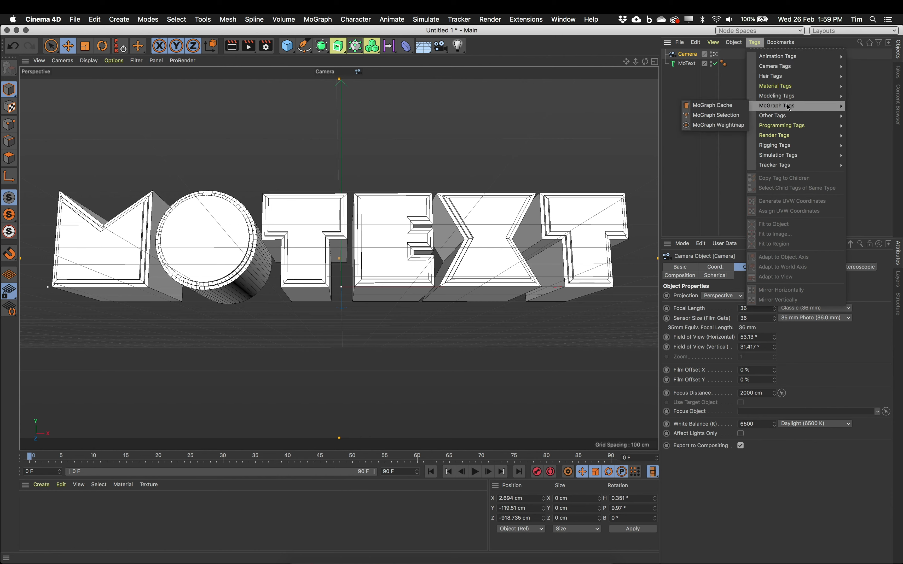
{"action": "mouse_move", "coordinate": [791, 127]}
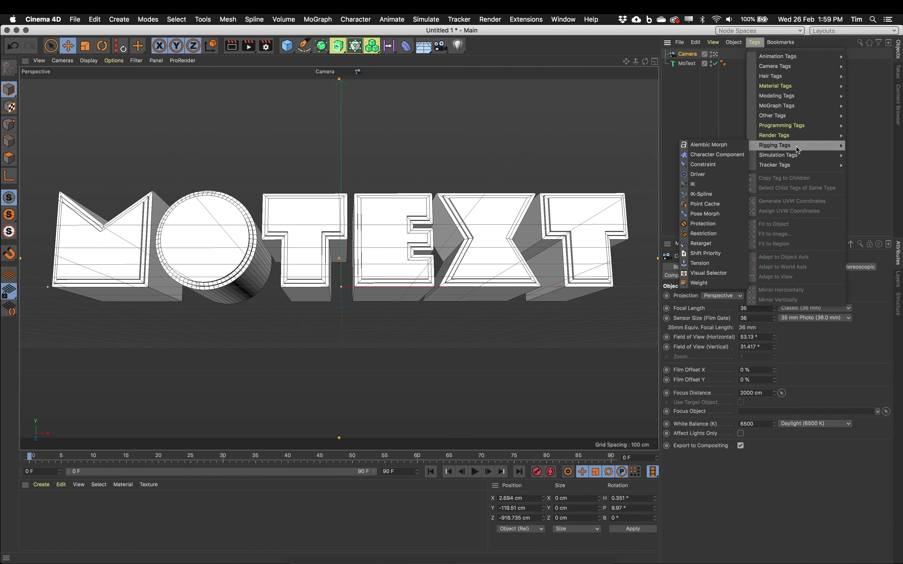
{"action": "left_click", "coordinate": [703, 224]}
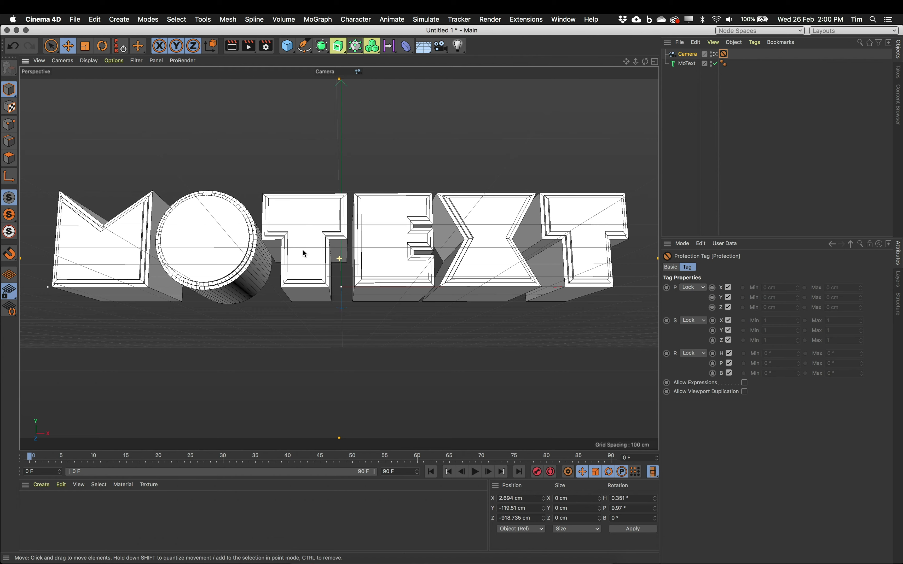
{"action": "left_click", "coordinate": [719, 56]}
{"action": "left_click_drag", "start_coordinate": [452, 257], "coordinate": [335, 232], "text": "alt"}
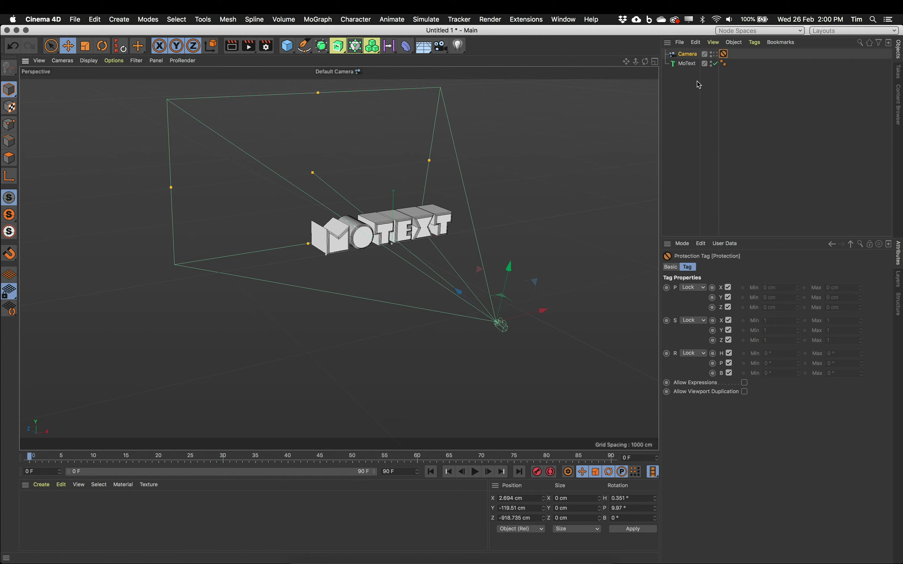
{"action": "scroll", "coordinate": [461, 113], "scroll_direction": "up", "scroll_amount": 10}
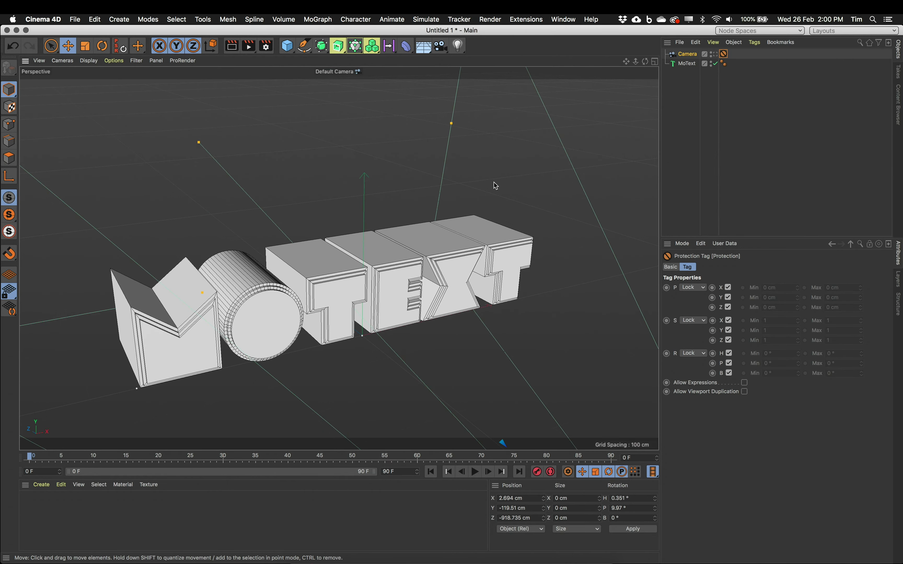
{"action": "scroll", "coordinate": [463, 116], "scroll_direction": "down", "scroll_amount": 10}
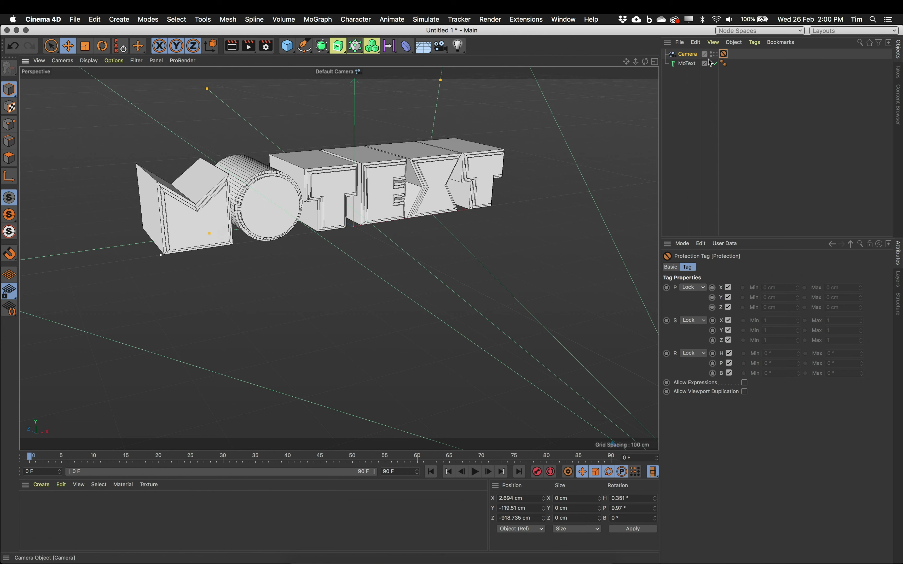
{"action": "left_click", "coordinate": [715, 55]}
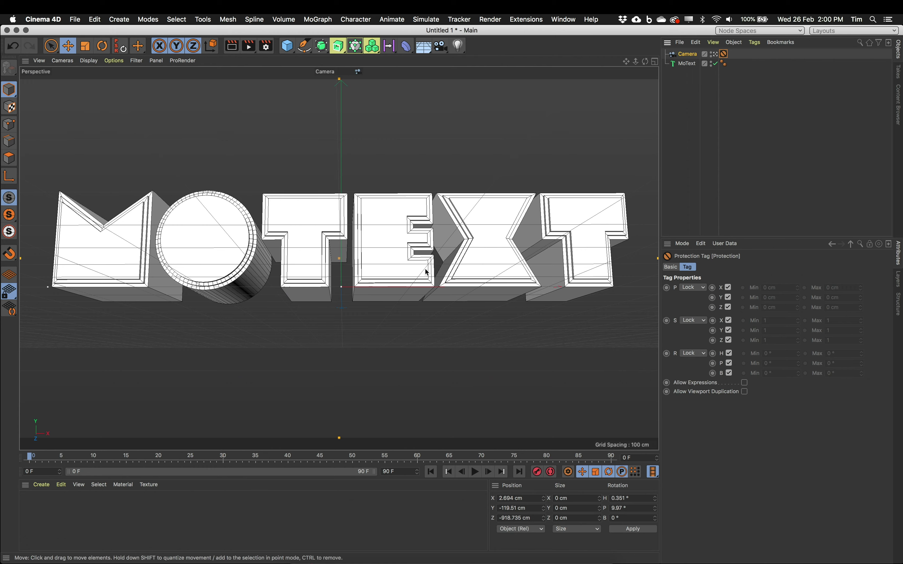
{"action": "left_click", "coordinate": [715, 55]}
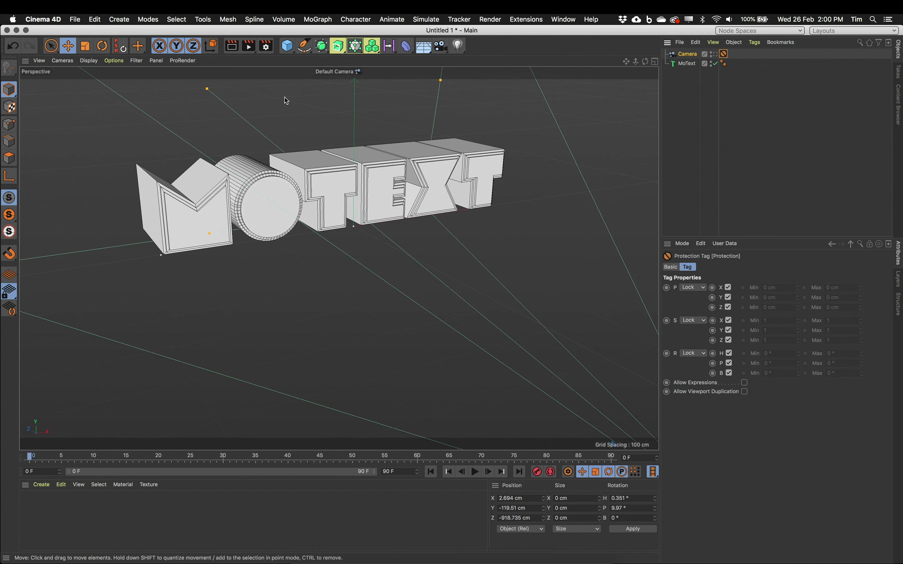
{"action": "left_click", "coordinate": [597, 121]}
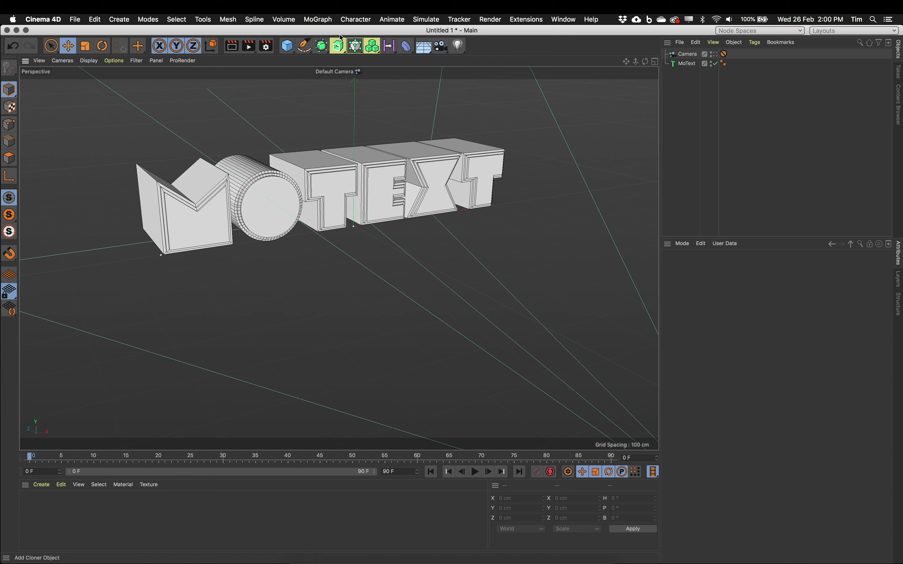
Add a Plain effector from MoGraph > Effector and show its Parameter settings.
{"action": "left_click", "coordinate": [319, 19]}
{"action": "mouse_move", "coordinate": [384, 41]}
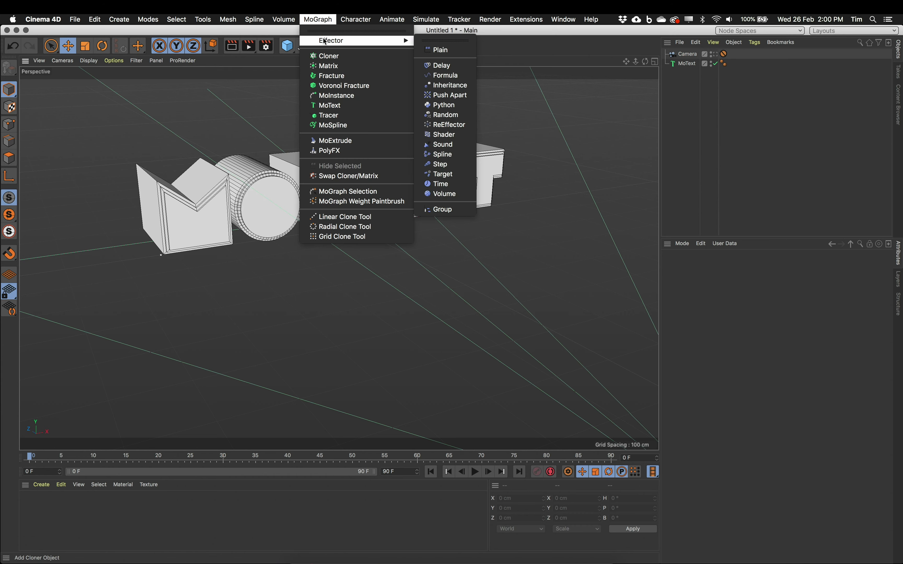
{"action": "left_click", "coordinate": [444, 50]}
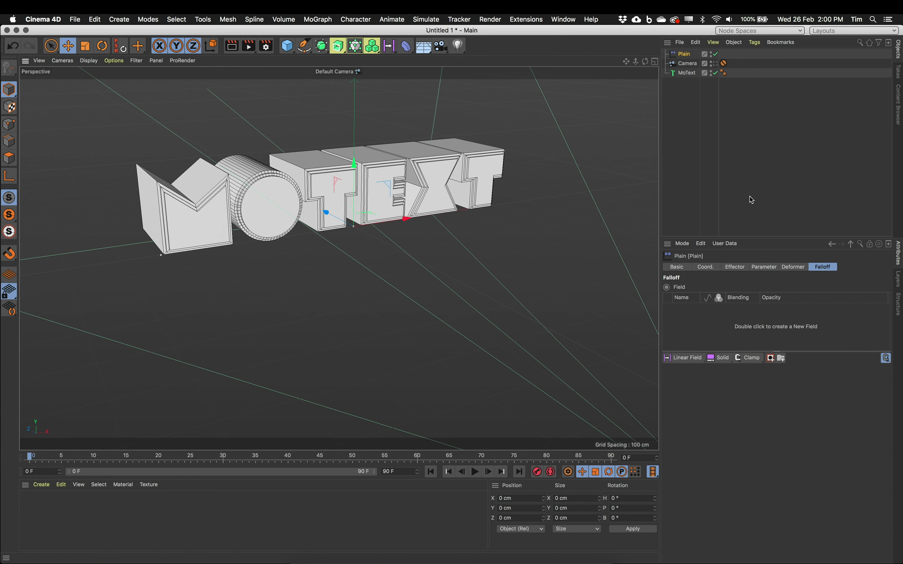
{"action": "left_click", "coordinate": [741, 267]}
{"action": "left_click", "coordinate": [772, 267]}
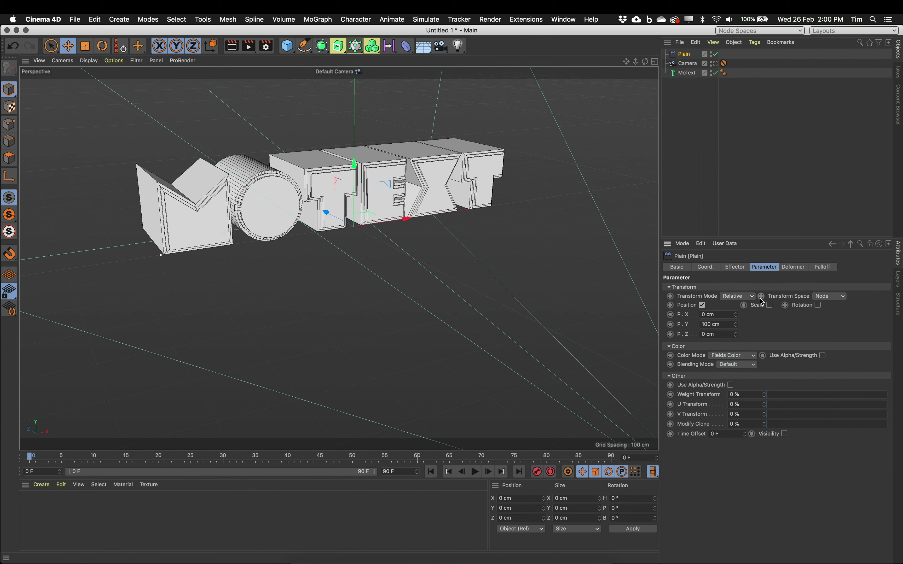
Drop the Plain effector into MoText's Effectors list, then reselect Plain for editing.
{"action": "left_click", "coordinate": [680, 73]}
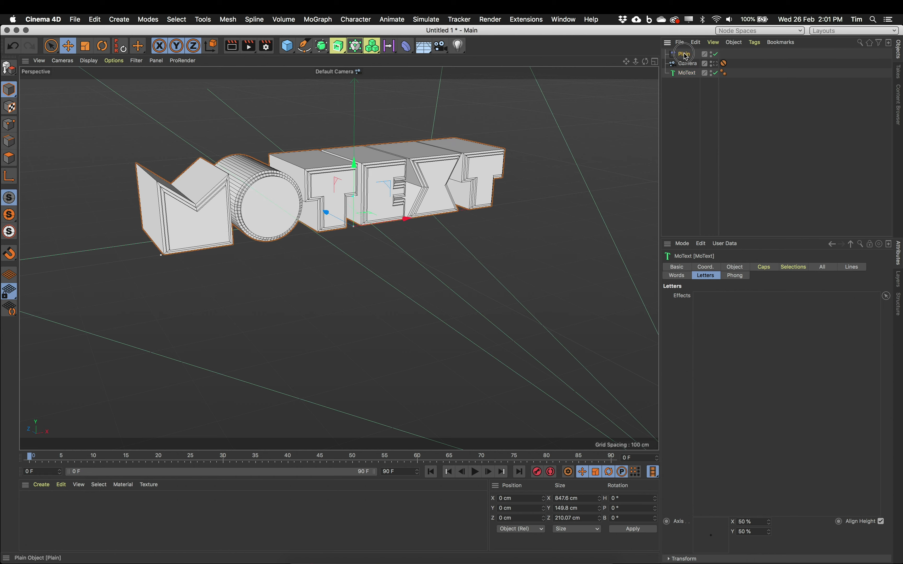
{"action": "left_click_drag", "start_coordinate": [685, 55], "coordinate": [743, 344]}
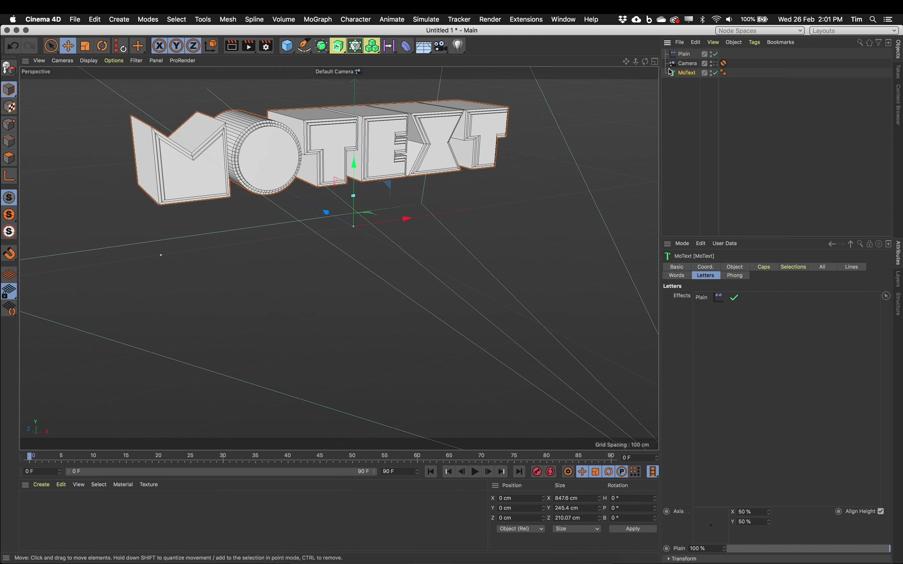
{"action": "left_click", "coordinate": [689, 56]}
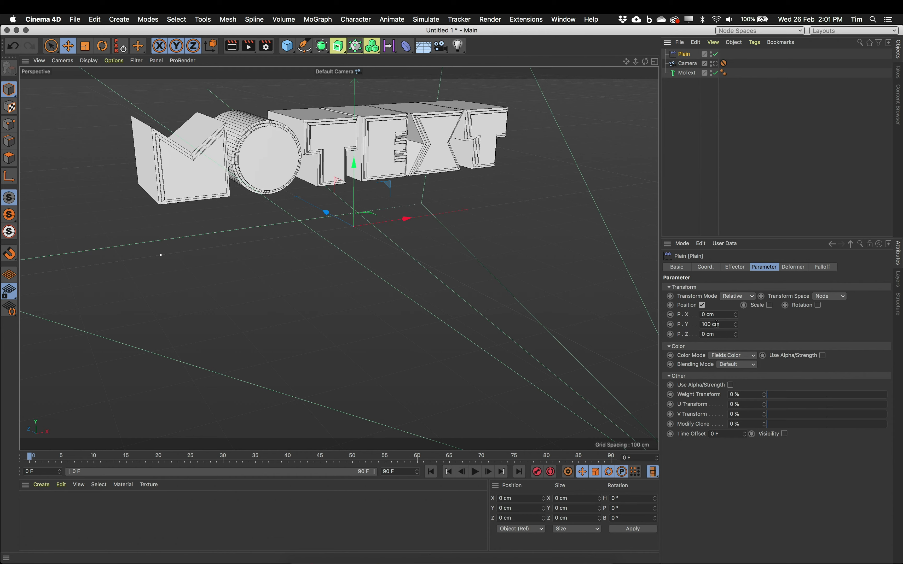
Drag the Plain effector's P.Y down to about -436 cm to sink the letters.
{"action": "mouse_move", "coordinate": [737, 328]}
{"action": "left_mouse_down"}
{"action": "mouse_move", "coordinate": [736, 306]}
{"action": "mouse_move", "coordinate": [736, 347]}
{"action": "mouse_move", "coordinate": [736, 308]}
{"action": "mouse_move", "coordinate": [737, 328]}
{"action": "left_mouse_up"}
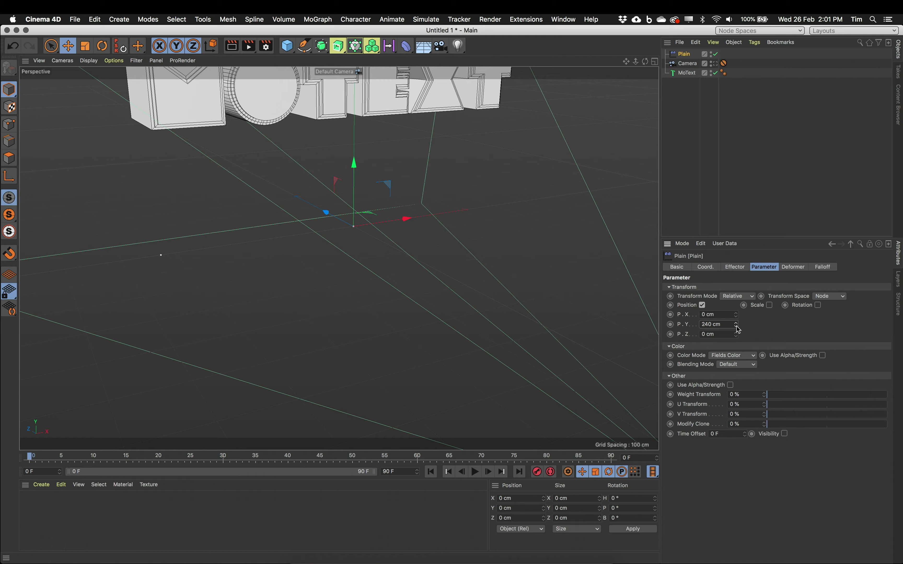
{"action": "mouse_move", "coordinate": [737, 324]}
{"action": "left_mouse_down"}
{"action": "mouse_move", "coordinate": [737, 387]}
{"action": "mouse_move", "coordinate": [732, 332]}
{"action": "left_mouse_up"}
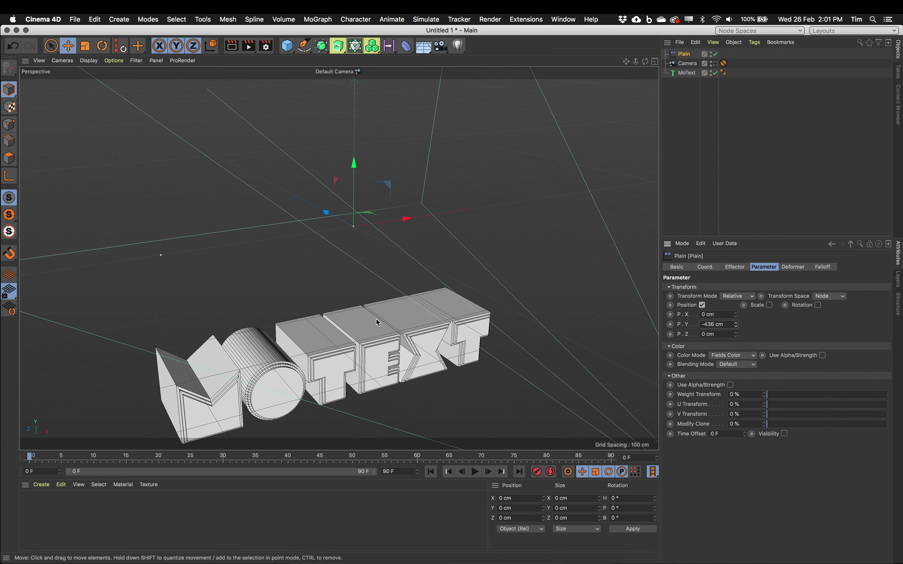
Through the scene camera, tune Plain's P.Y to -404 cm, just below the frame.
{"action": "left_click", "coordinate": [716, 65]}
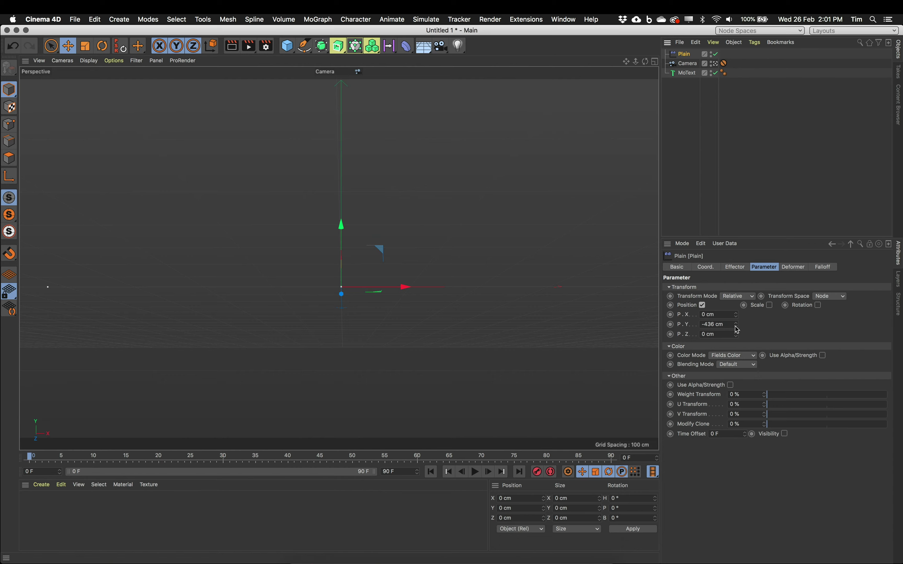
{"action": "left_click_drag", "start_coordinate": [736, 324], "coordinate": [735, 311]}
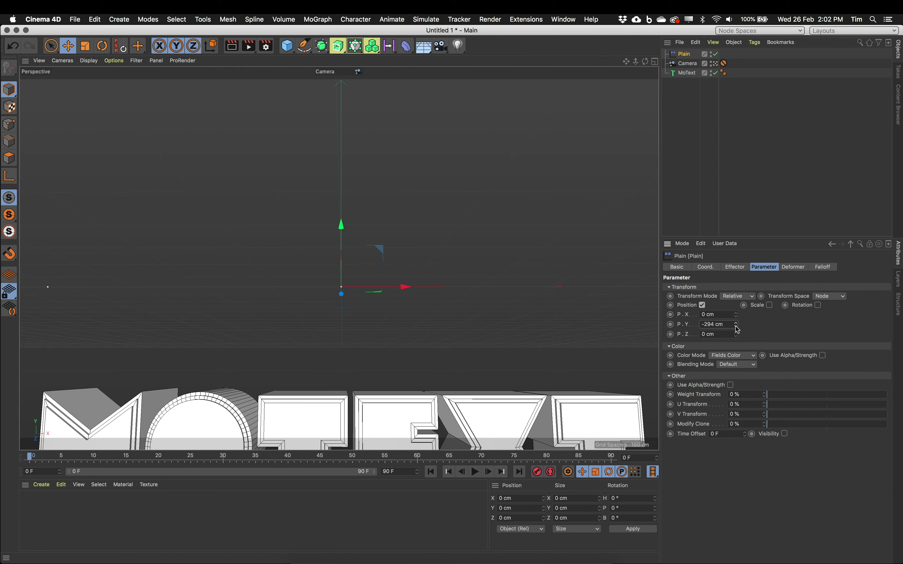
{"action": "left_click_drag", "start_coordinate": [738, 330], "coordinate": [738, 359]}
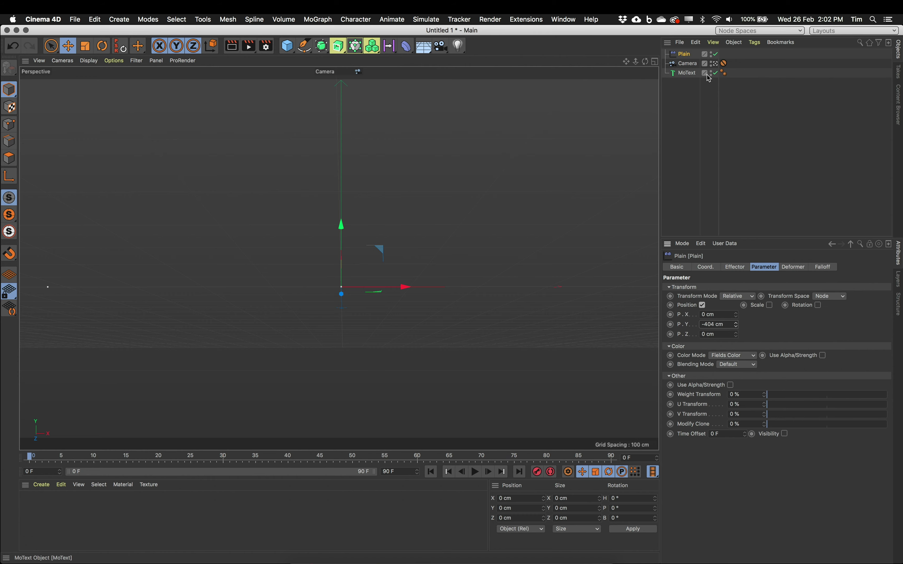
Toggle the Plain effector off and on to compare, returning to the Default Camera, ending enabled.
{"action": "left_click", "coordinate": [716, 55]}
{"action": "left_click", "coordinate": [716, 55]}
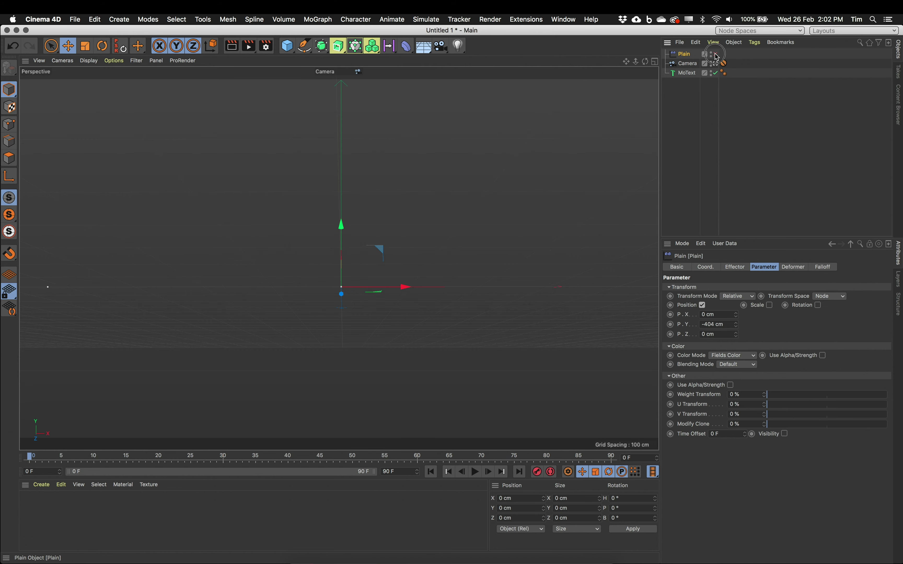
{"action": "left_click", "coordinate": [717, 55]}
{"action": "left_click", "coordinate": [716, 55]}
{"action": "left_click", "coordinate": [716, 54]}
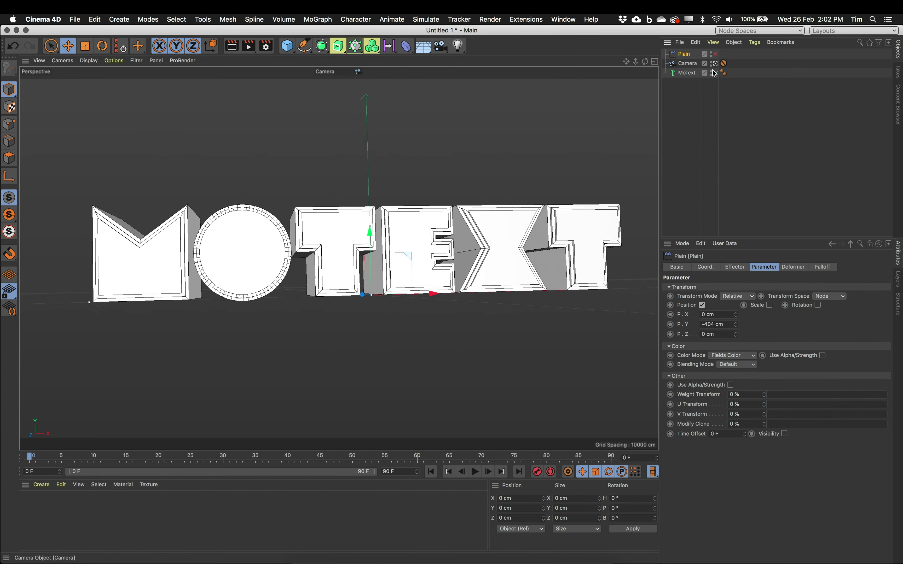
{"action": "left_click", "coordinate": [724, 63]}
{"action": "left_click", "coordinate": [716, 55]}
{"action": "left_click", "coordinate": [717, 54]}
{"action": "left_click", "coordinate": [717, 54]}
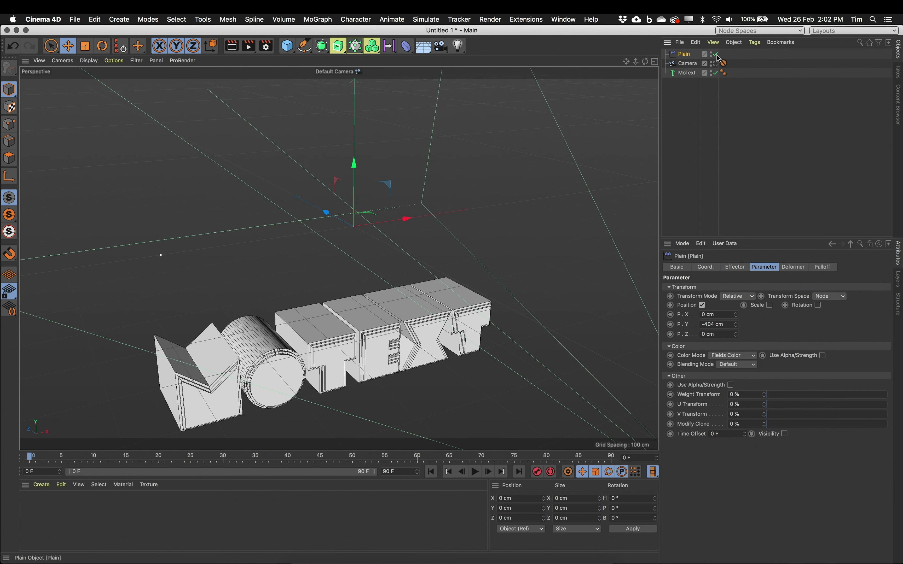
{"action": "left_click", "coordinate": [717, 54]}
{"action": "left_click", "coordinate": [717, 55]}
{"action": "left_click", "coordinate": [685, 55]}
Show the Plain effector's Falloff tab with its empty field list.
{"action": "left_click", "coordinate": [826, 269]}
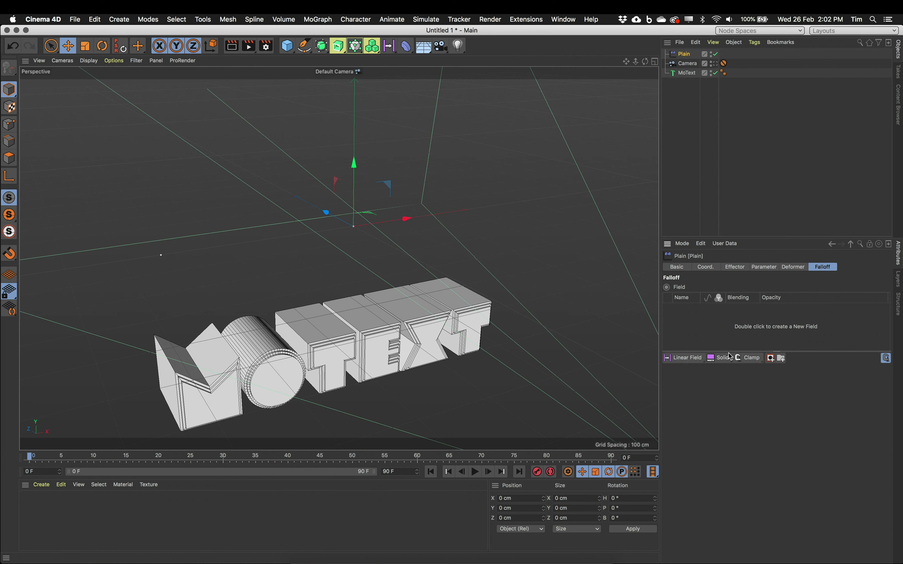
Add a Linear Field to Plain's falloff and orbit to see letters and field frontally.
{"action": "left_click", "coordinate": [683, 358]}
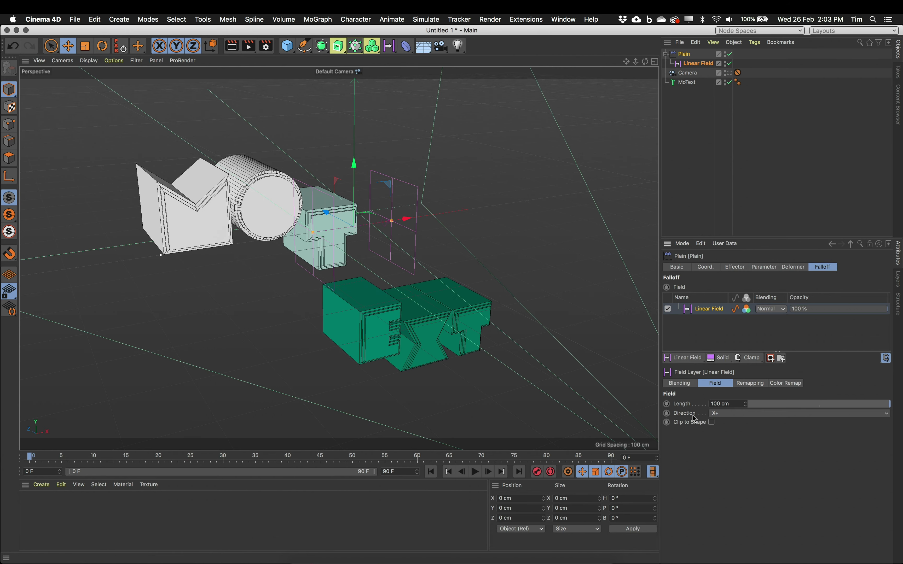
{"action": "left_click_drag", "start_coordinate": [494, 340], "coordinate": [298, 182], "text": "alt"}
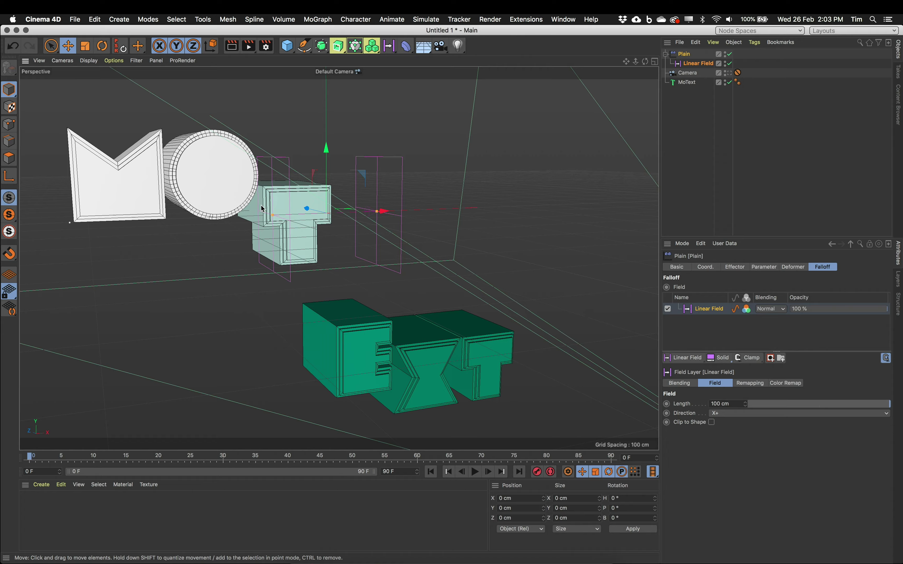
{"action": "left_click_drag", "start_coordinate": [262, 209], "coordinate": [317, 248], "text": "alt"}
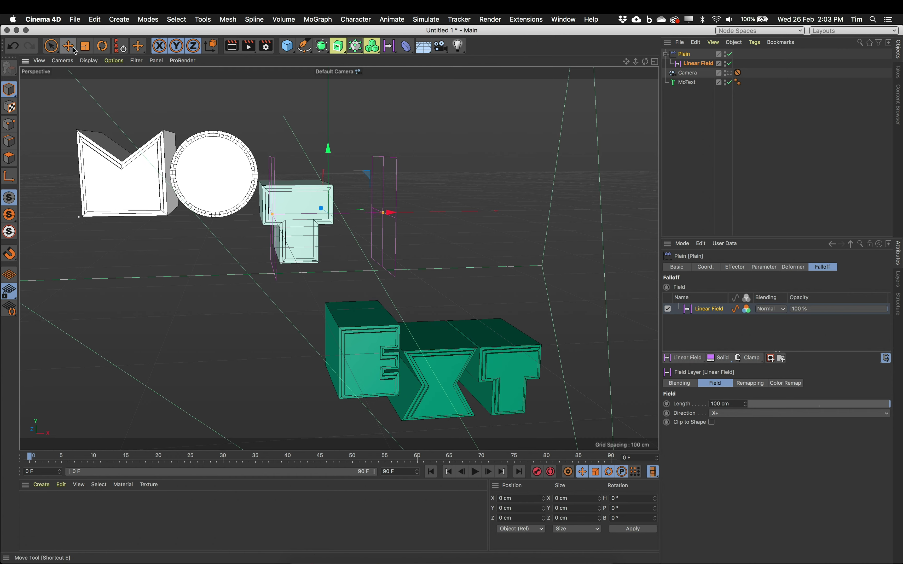
{"action": "left_click", "coordinate": [716, 108]}
Slide the Linear Field to X 4.593 cm, leaving MO raised, then show Plain's transform parameters.
{"action": "left_click", "coordinate": [479, 211]}
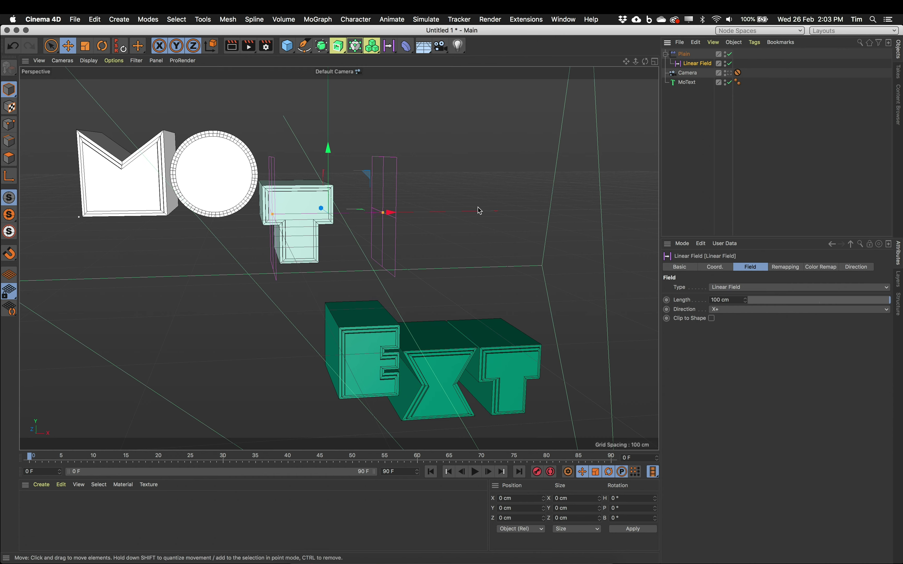
{"action": "left_click_drag", "start_coordinate": [393, 215], "coordinate": [395, 266]}
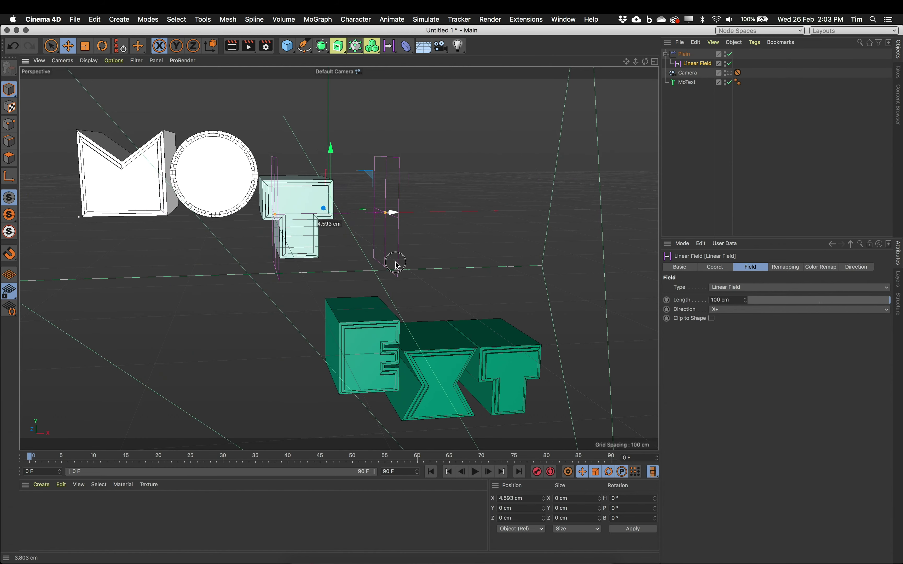
{"action": "left_click", "coordinate": [689, 55]}
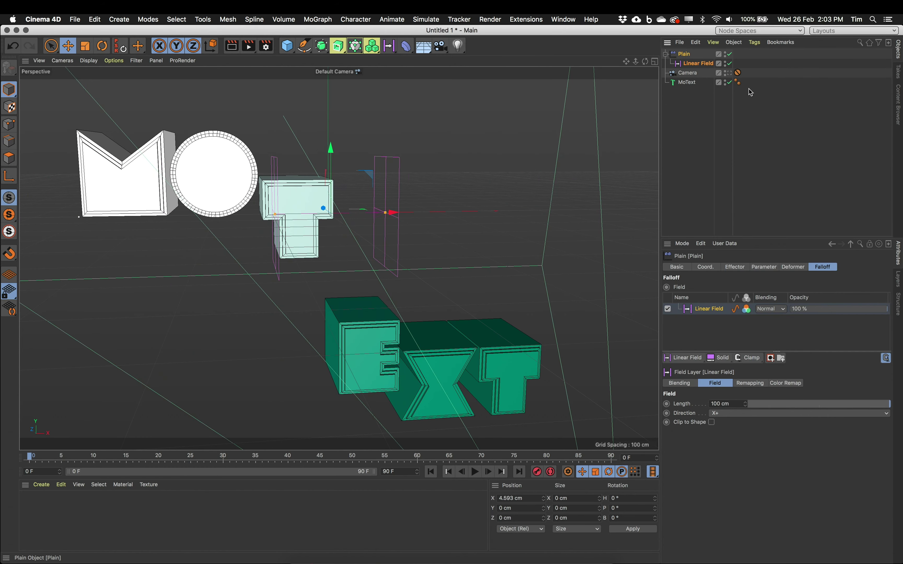
{"action": "left_click", "coordinate": [765, 268]}
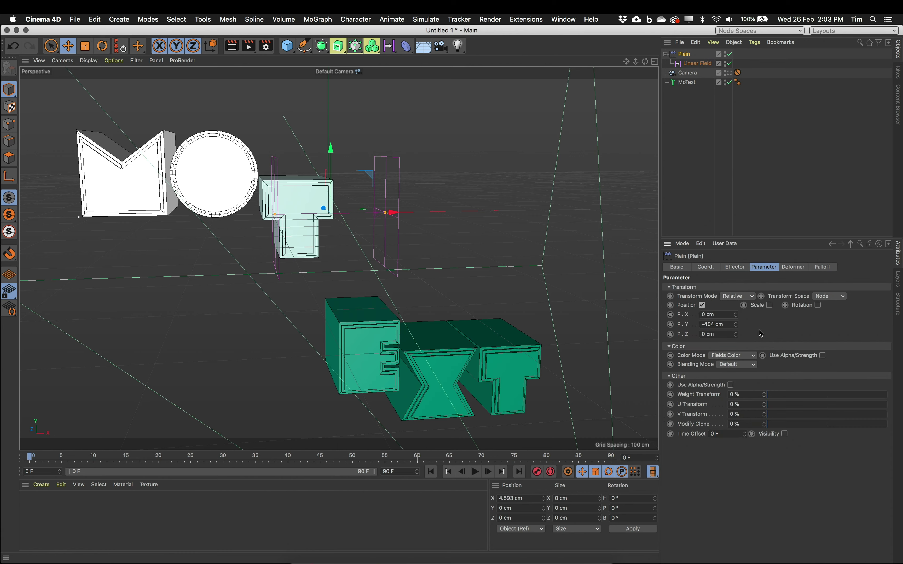
Enable Uniform Scale on the Plain effector at -0.83, shrinking the pushed-down EXT letters.
{"action": "left_click", "coordinate": [770, 305]}
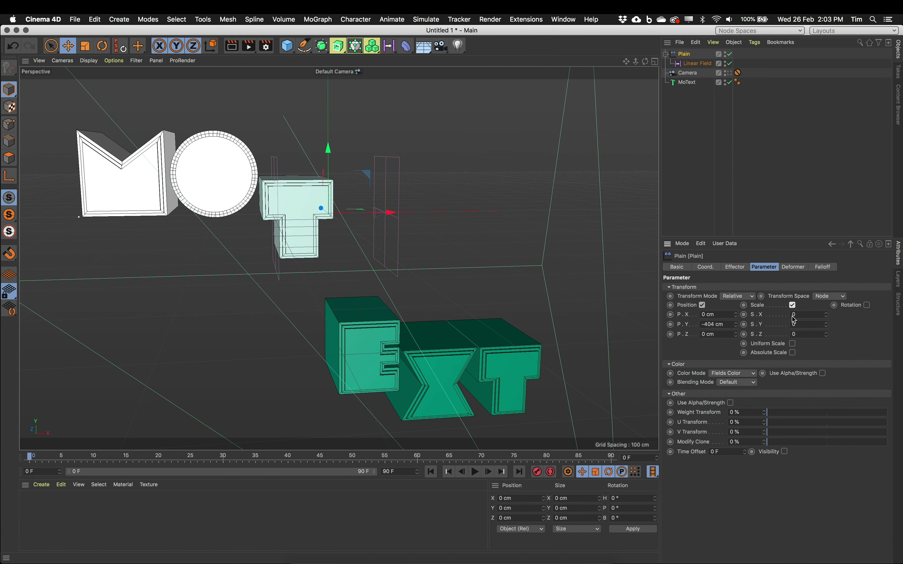
{"action": "left_click", "coordinate": [792, 343]}
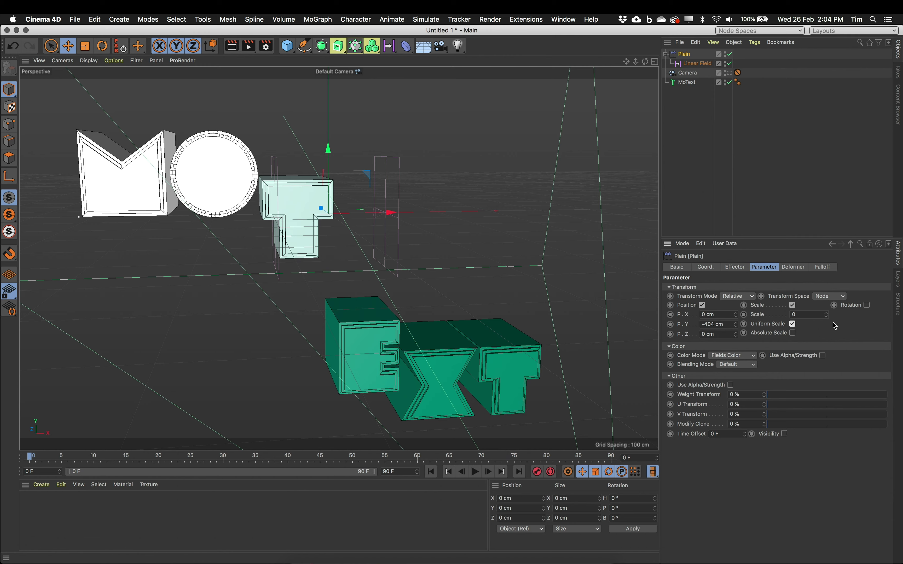
{"action": "left_click_drag", "start_coordinate": [828, 318], "coordinate": [828, 320]}
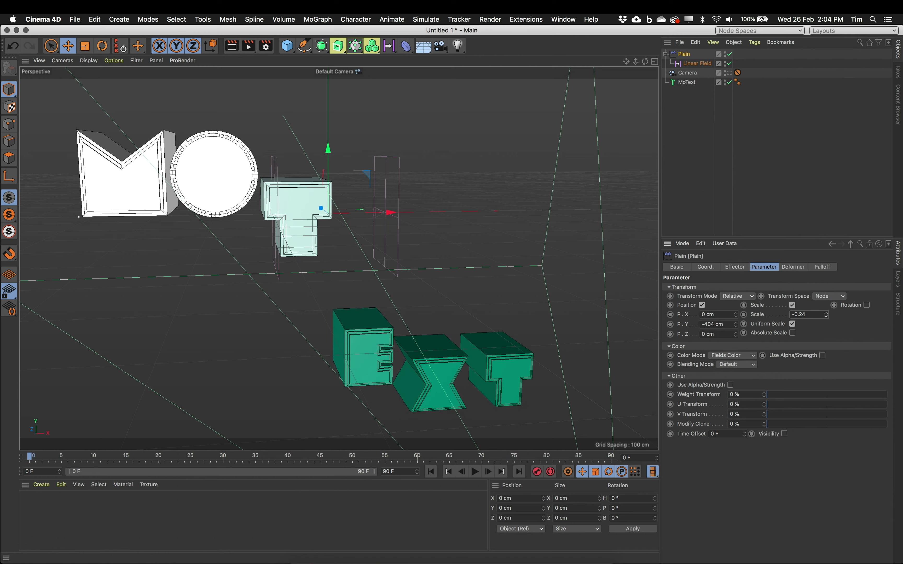
{"action": "left_click_drag", "start_coordinate": [826, 314], "coordinate": [826, 314]}
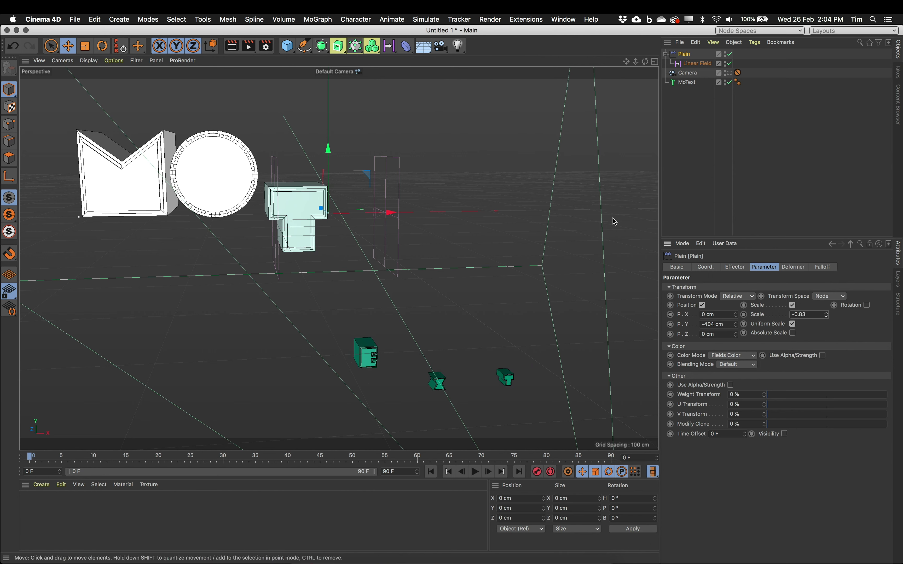
{"action": "left_click", "coordinate": [698, 64]}
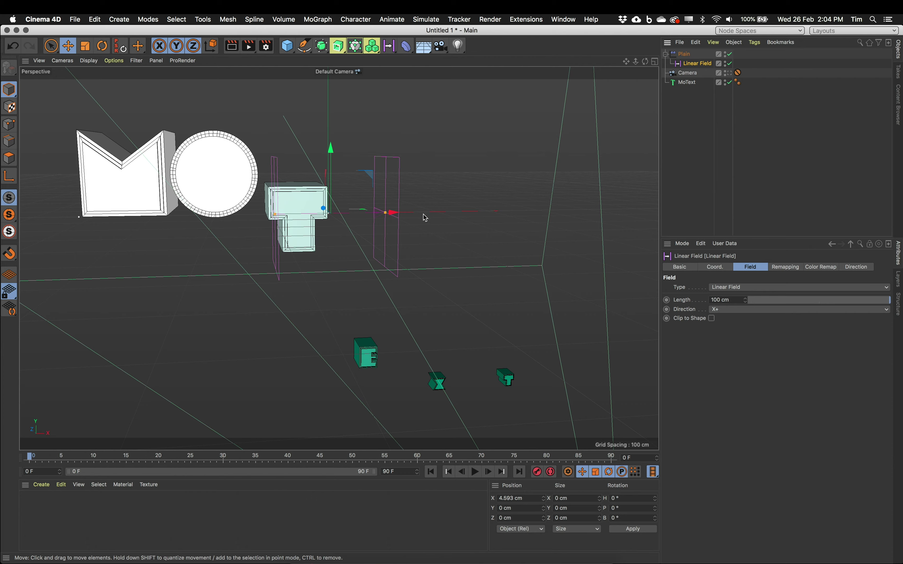
Move the Linear Field to X -152.846 cm, keeping only M and O up, and view through the scene camera.
{"action": "left_click_drag", "start_coordinate": [373, 217], "coordinate": [289, 258]}
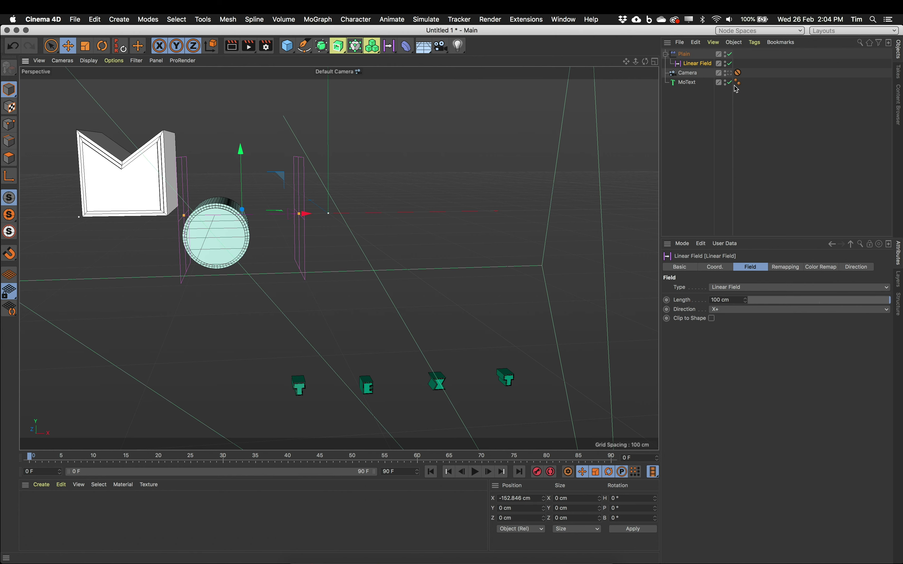
{"action": "left_click", "coordinate": [731, 74]}
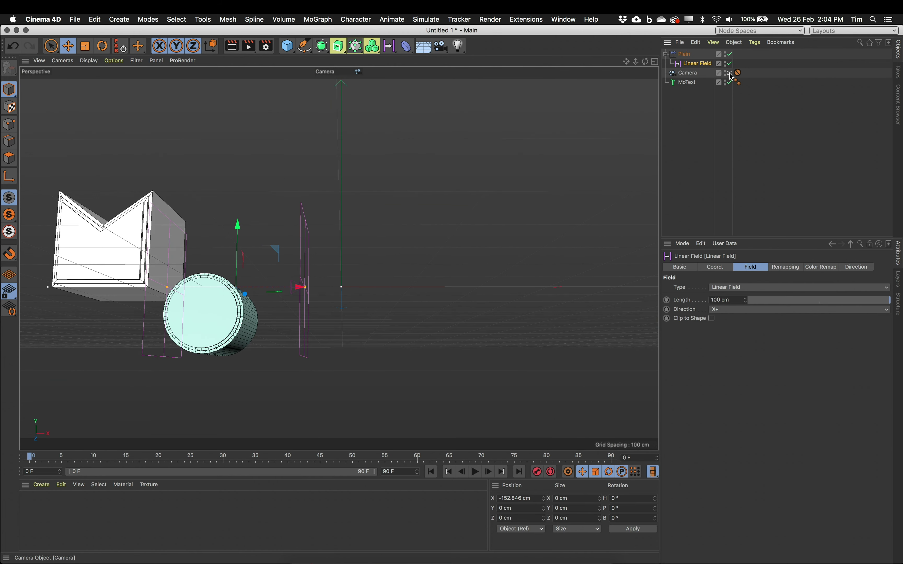
Move the Linear Field to X 382.094 cm so only the final T stays shrunk.
{"action": "left_click_drag", "start_coordinate": [297, 295], "coordinate": [615, 293]}
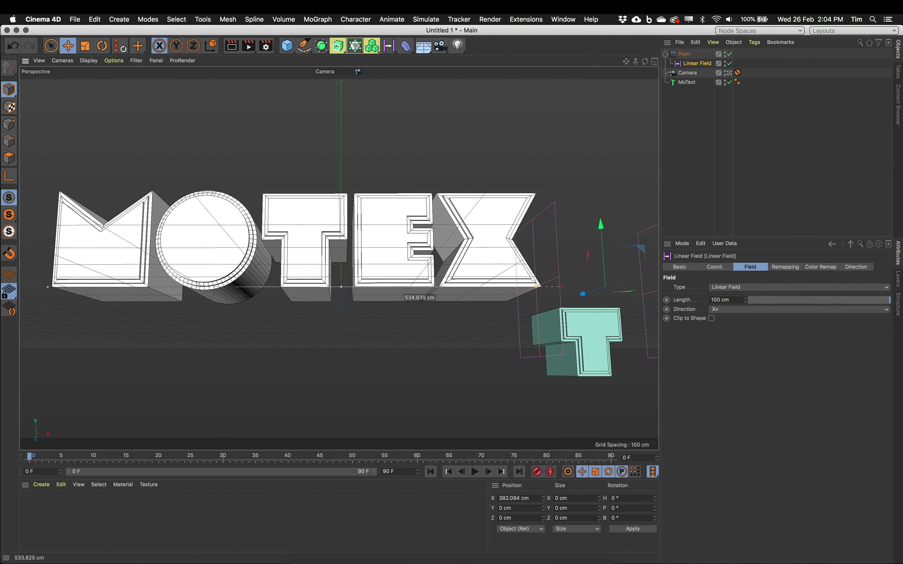